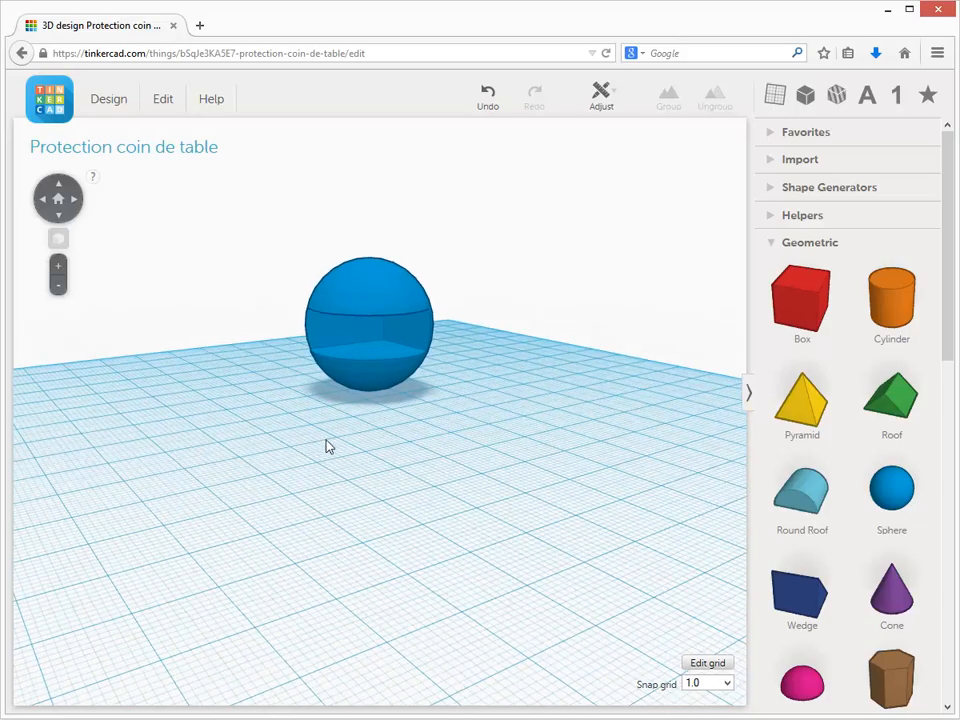
Rotate the notched sphere 90° so that its slot opens upward.
right_click_drag(326, 446, 355, 363)
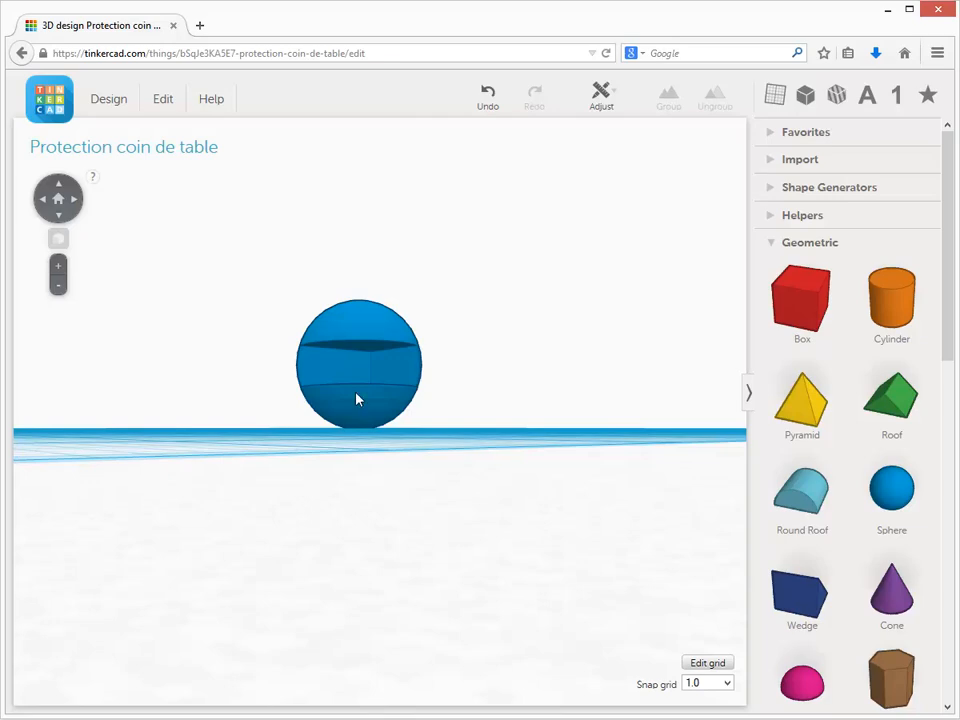
right_click_drag(411, 416, 363, 405)
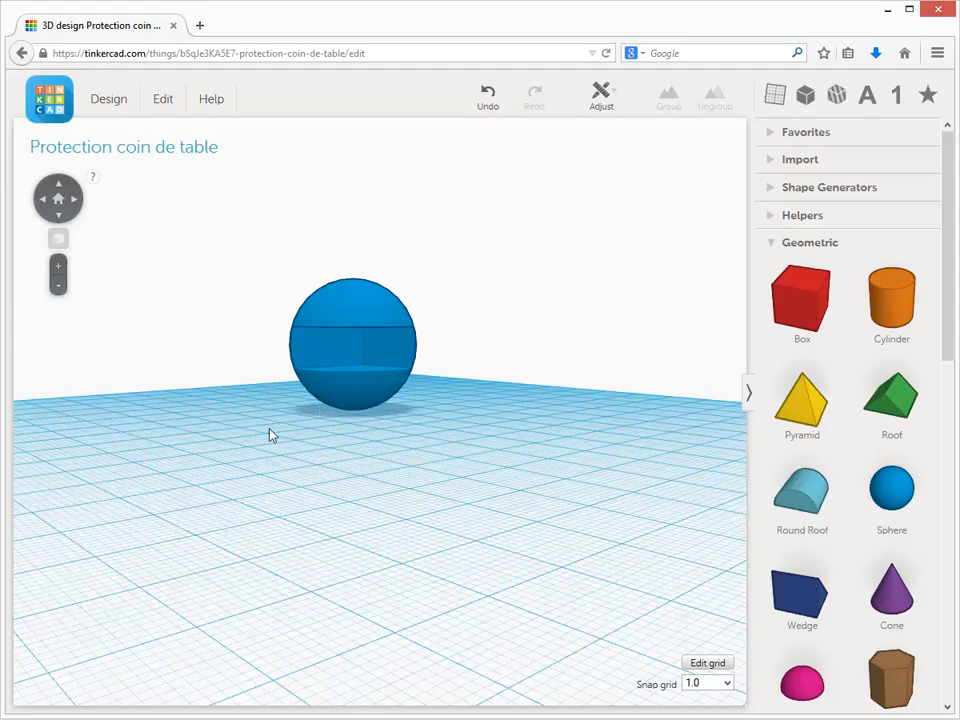
right_click_drag(269, 435, 285, 390)
left_click(285, 390)
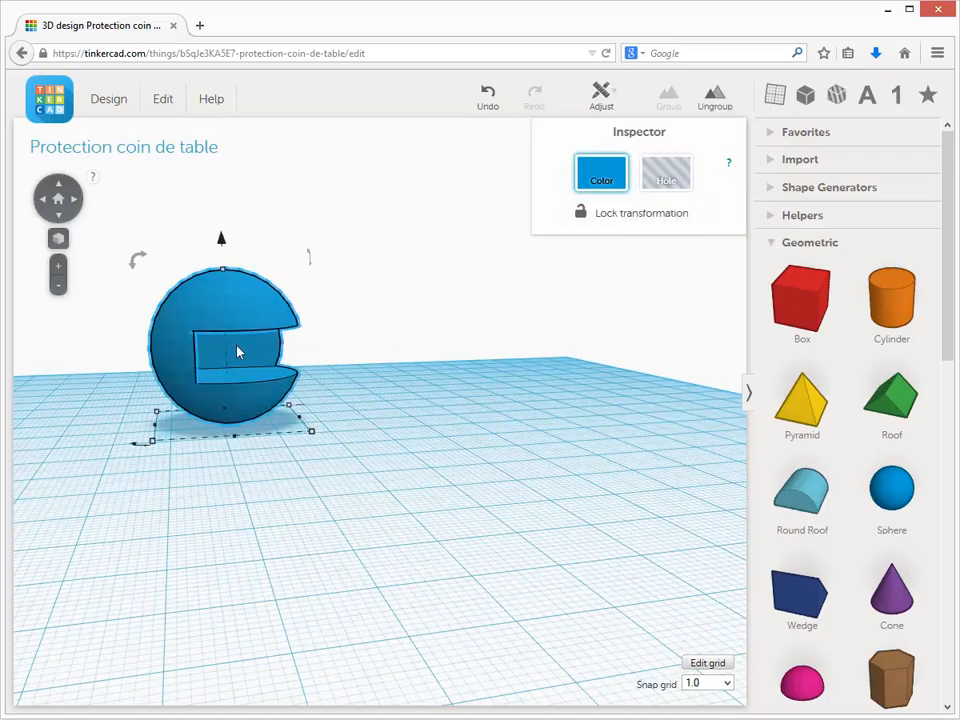
left_click_drag(138, 262, 86, 349)
left_click(456, 450)
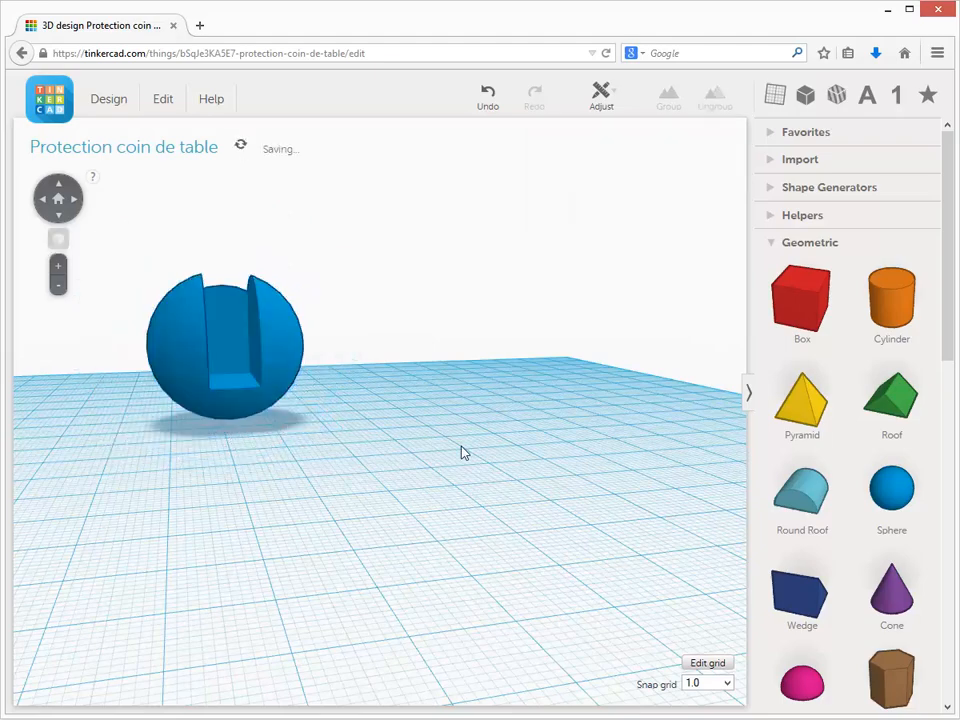
Fine-tune the notched sphere's vertical position relative to the workplane.
right_click_drag(461, 452, 258, 400)
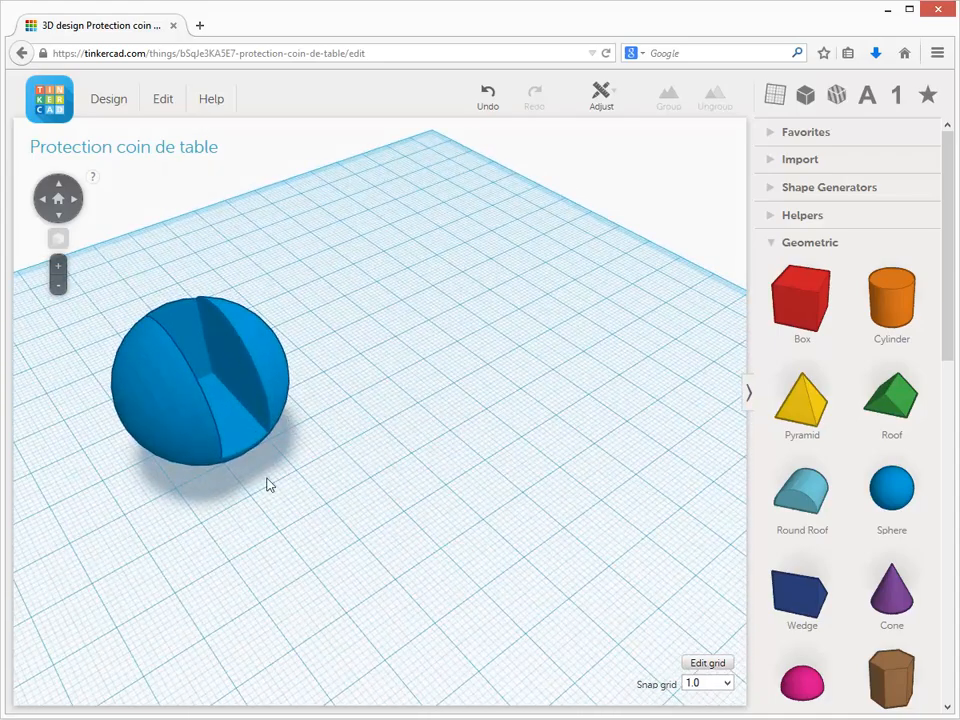
right_click_drag(268, 484, 191, 388)
left_click(199, 311)
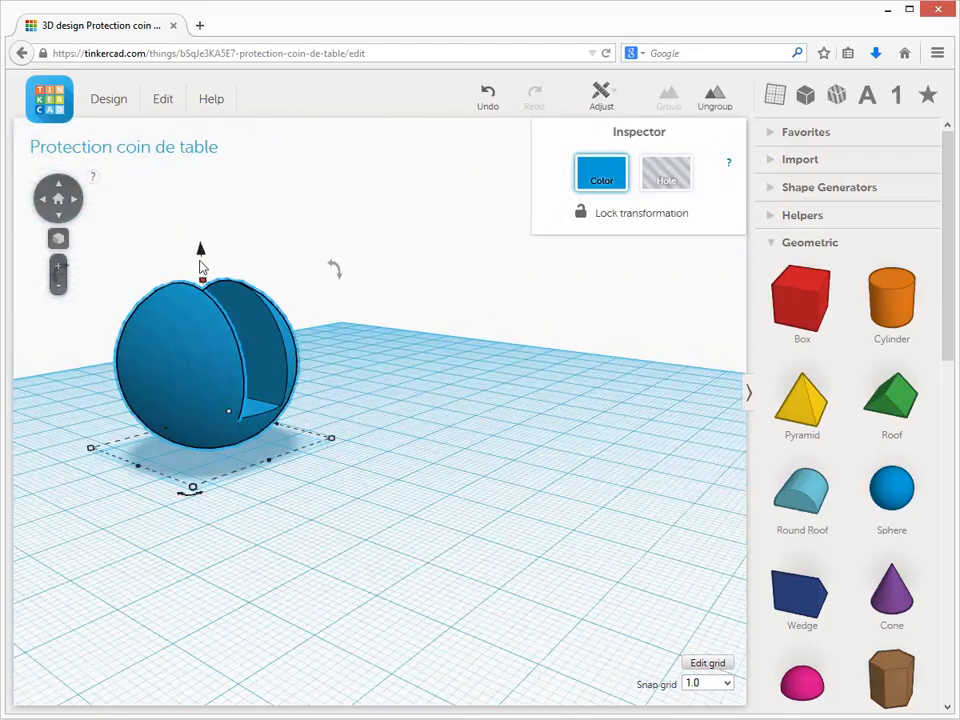
mouse_move(200, 256)
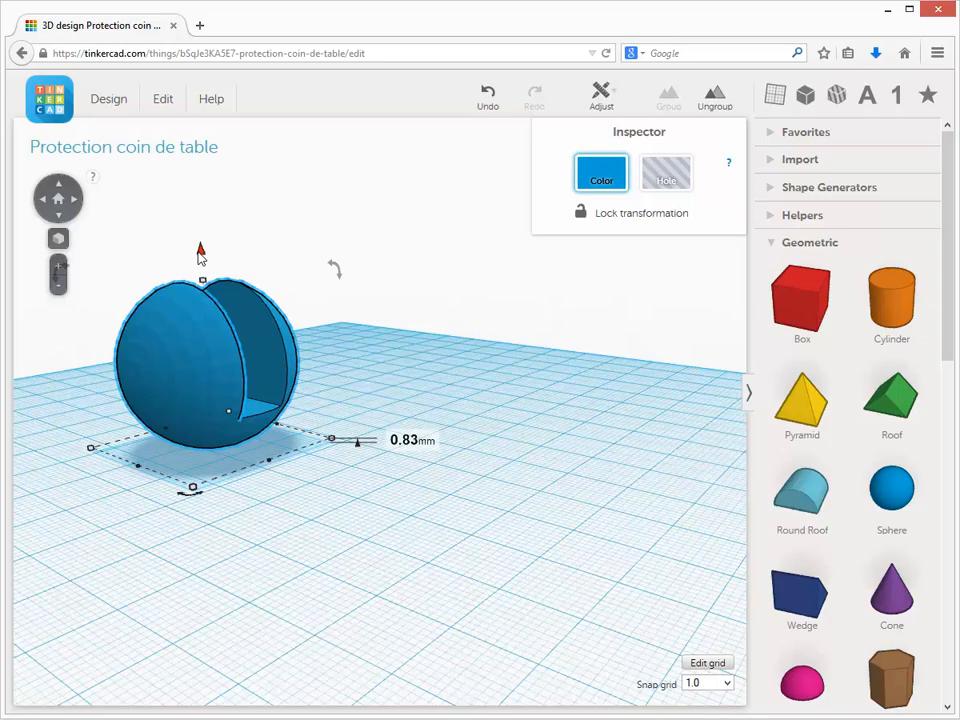
left_click_drag(200, 256, 201, 254)
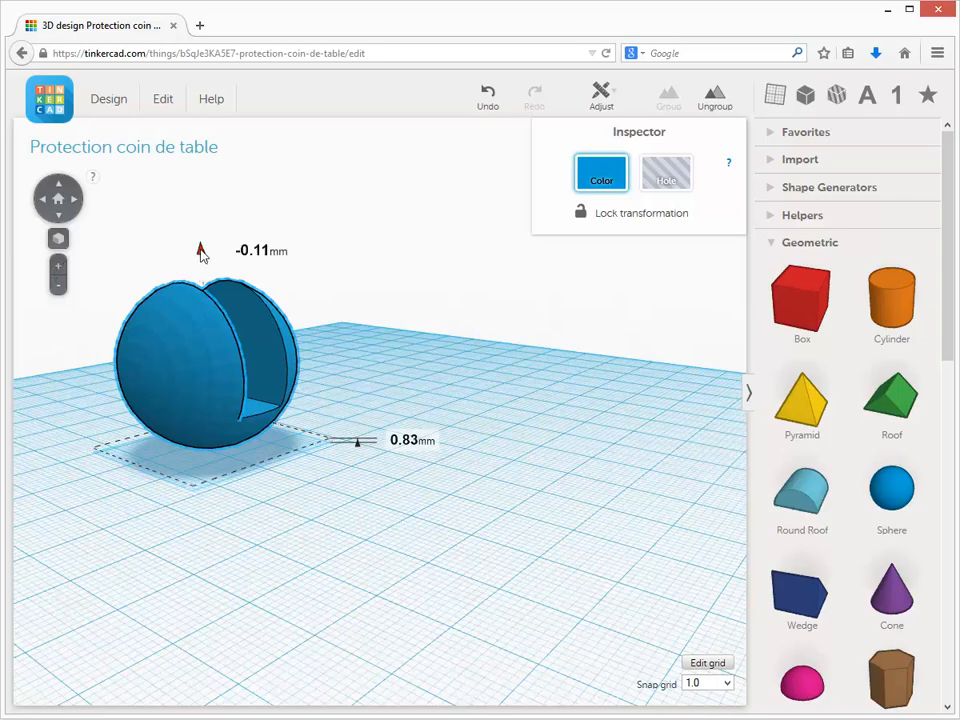
left_click_drag(200, 252, 201, 256)
left_click(236, 480)
right_click_drag(268, 536, 241, 521)
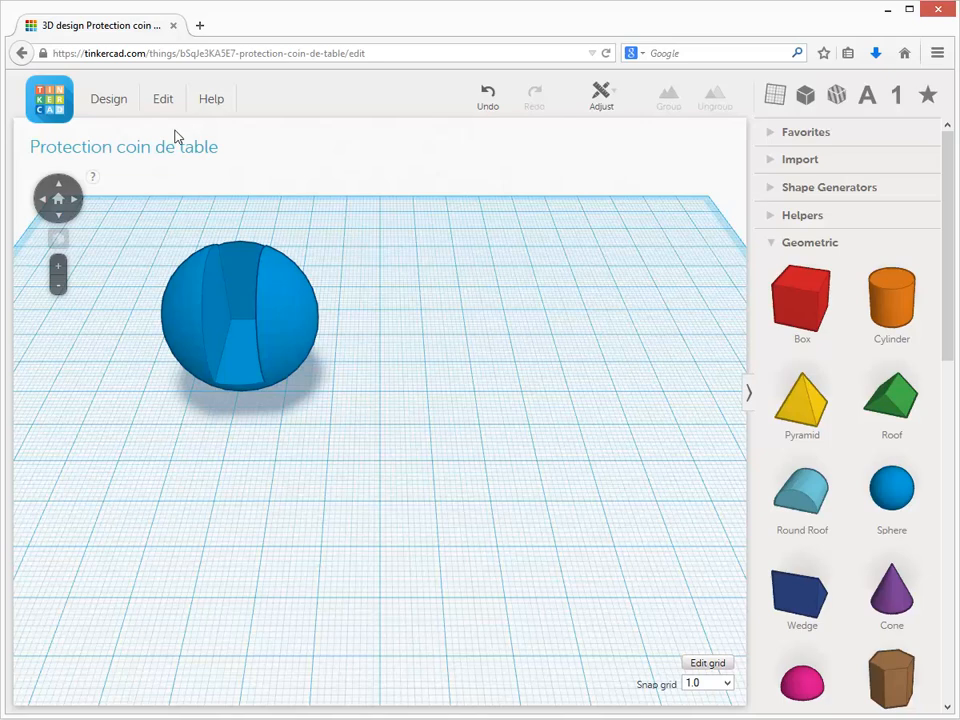
Download the design for 3D printing as an STL file.
left_click(109, 100)
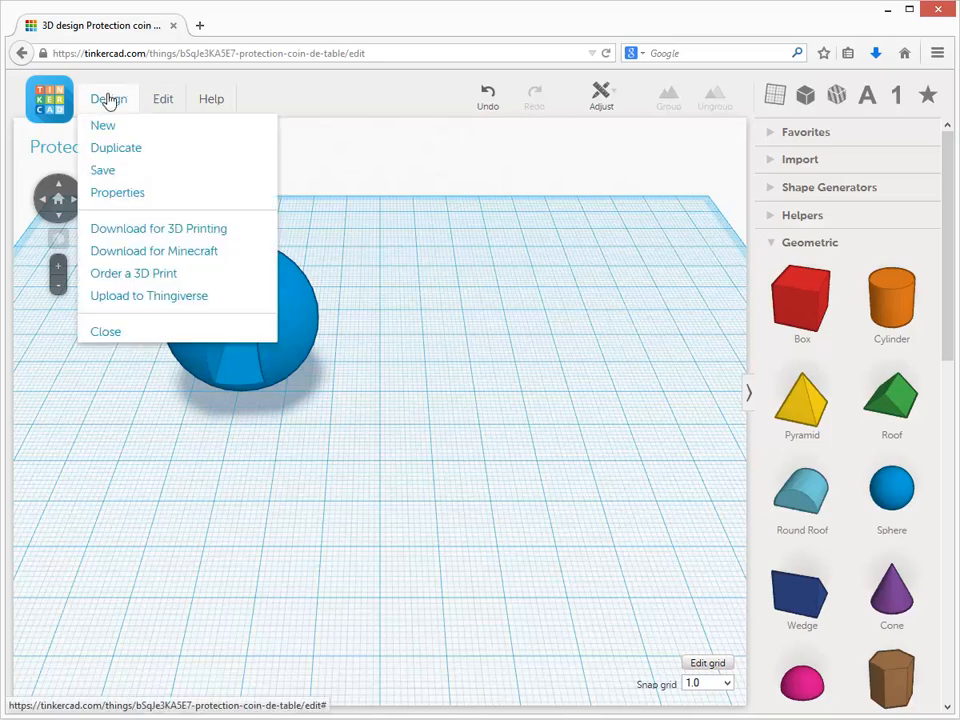
left_click(138, 231)
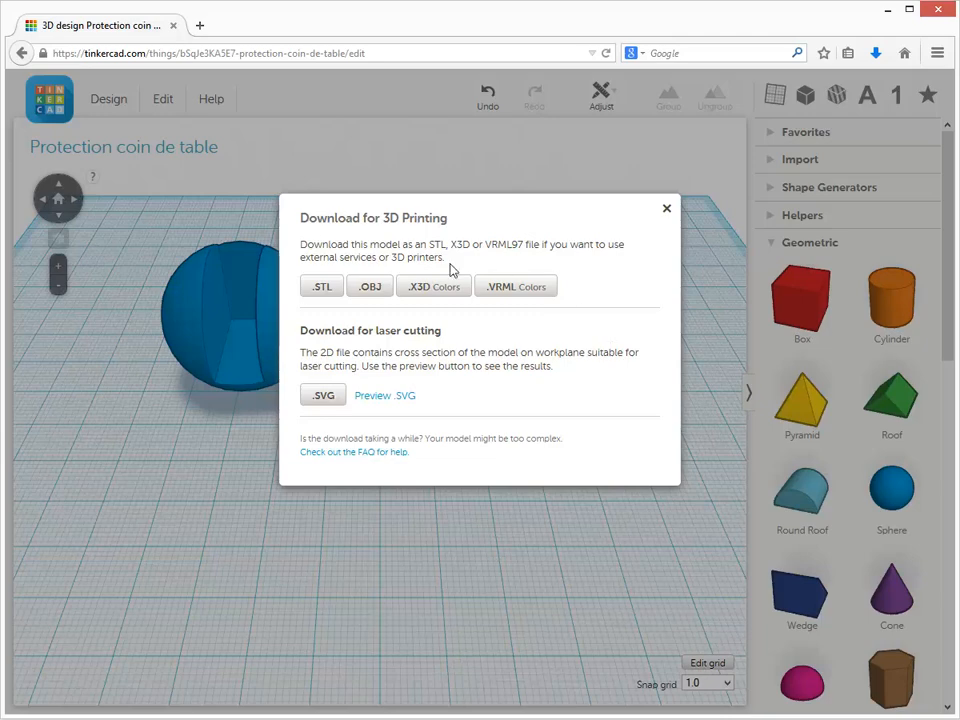
left_click(336, 291)
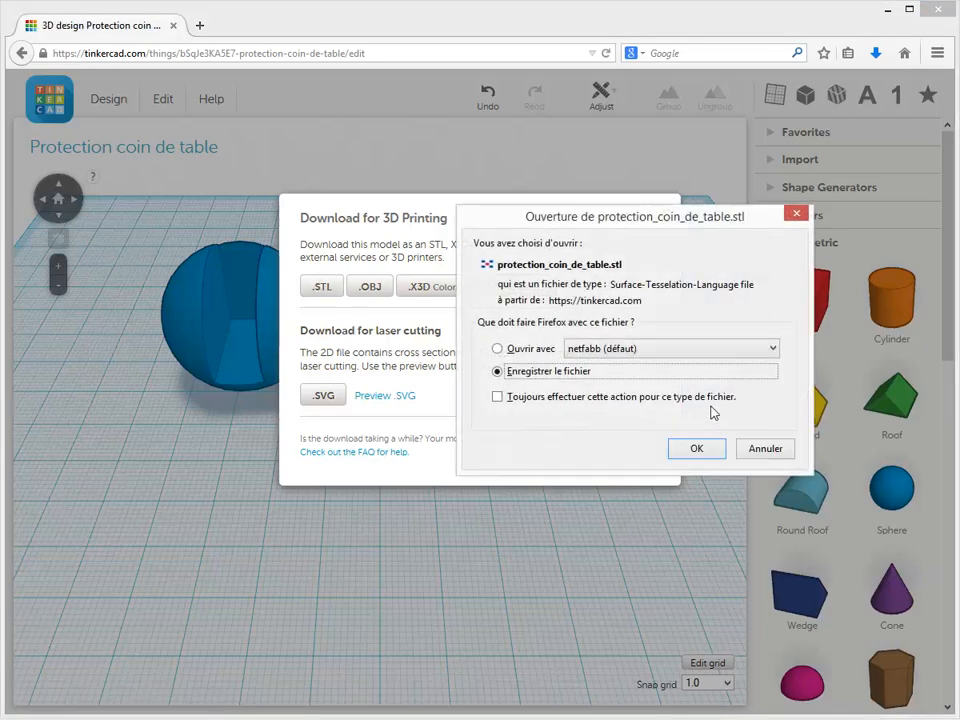
Open the downloaded protection_coin_de_table.stl in RepetierHost instead of the default netfabb application.
left_click(530, 348)
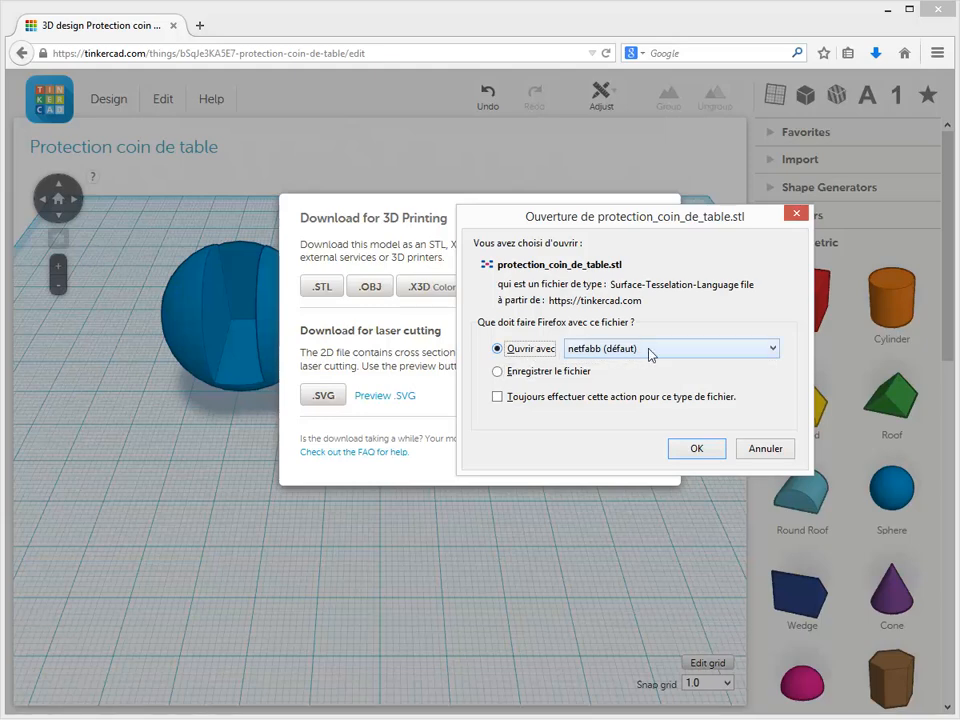
left_click(773, 349)
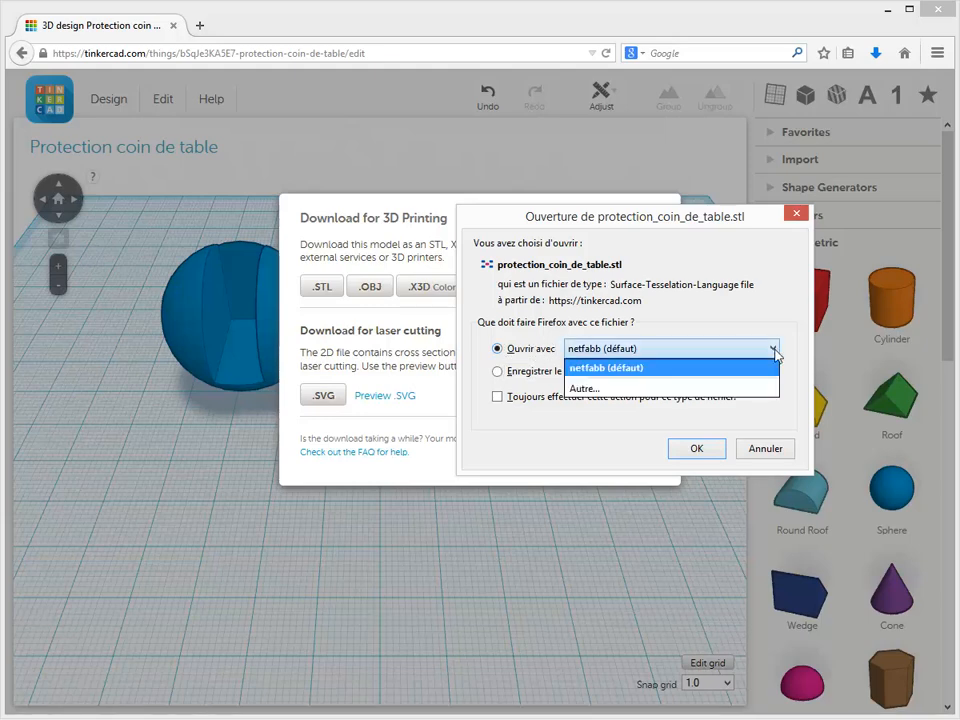
left_click(604, 388)
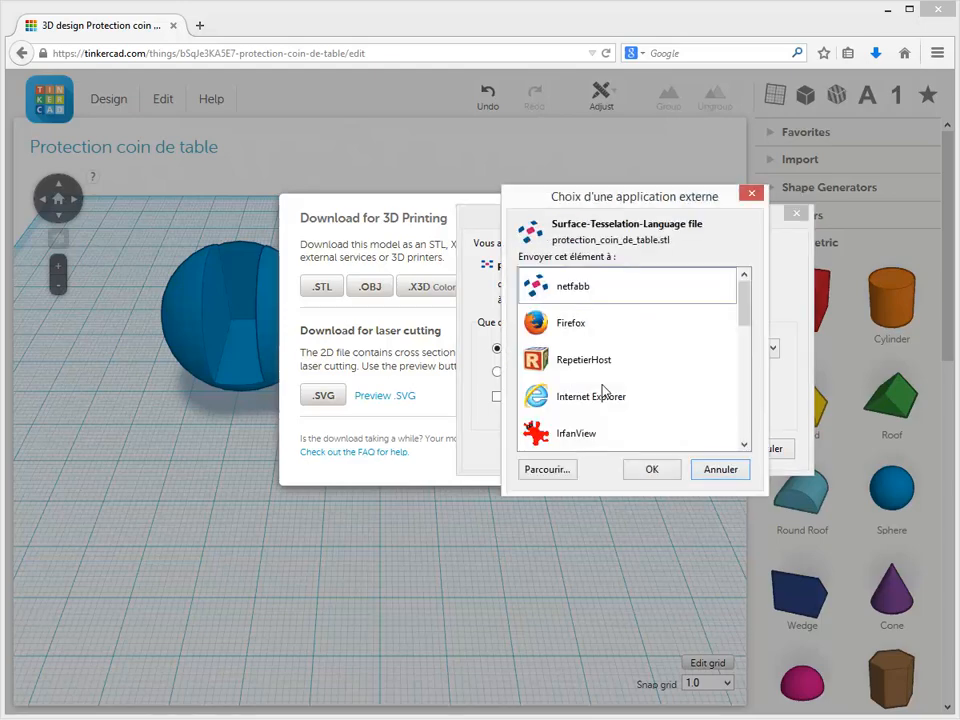
left_click(544, 364)
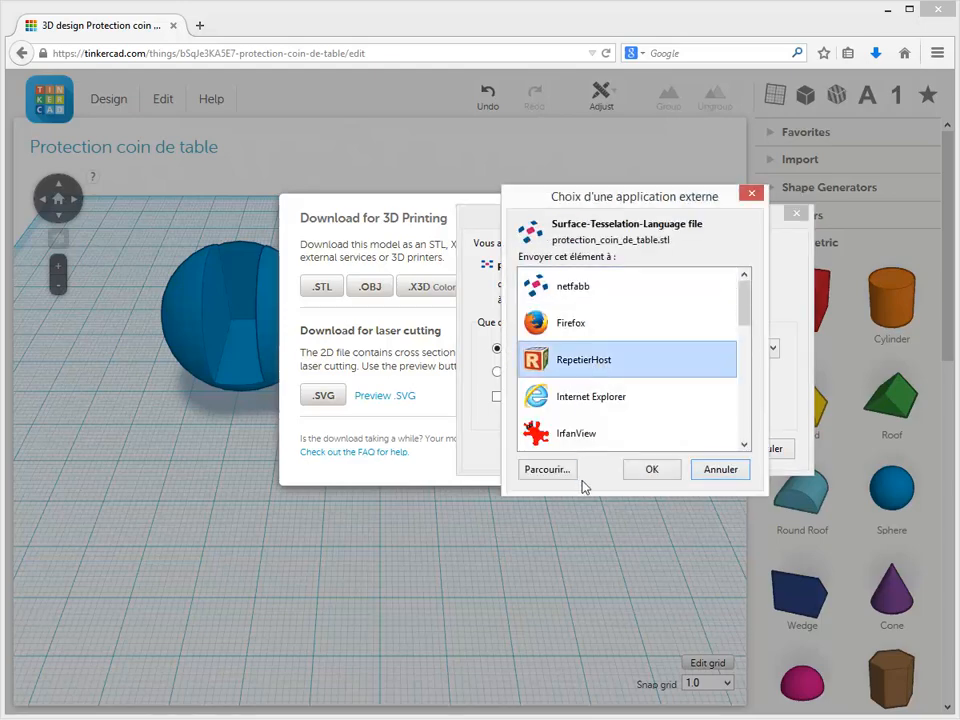
left_click(651, 470)
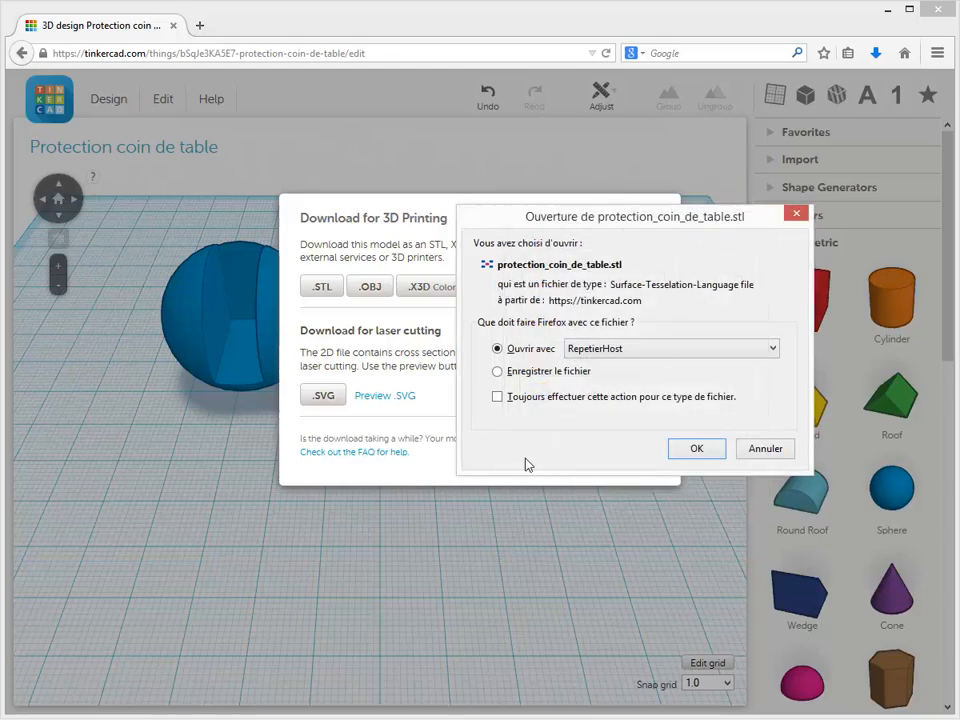
left_click(677, 451)
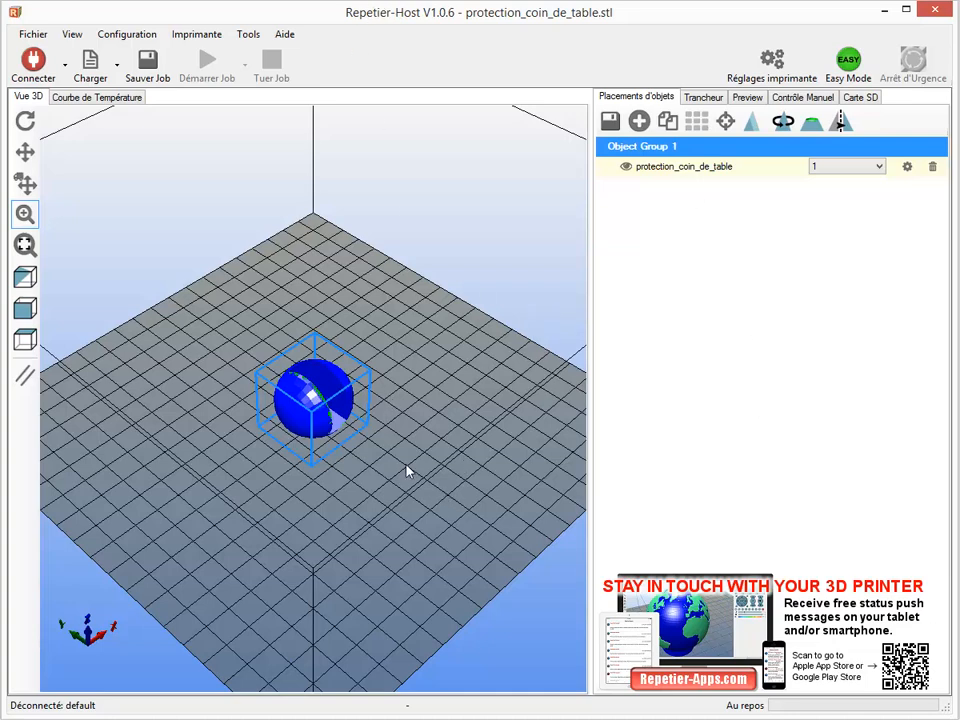
Move the sphere from the centre of the print bed toward its front corner and inspect its underside.
right_click_drag(394, 460, 432, 621)
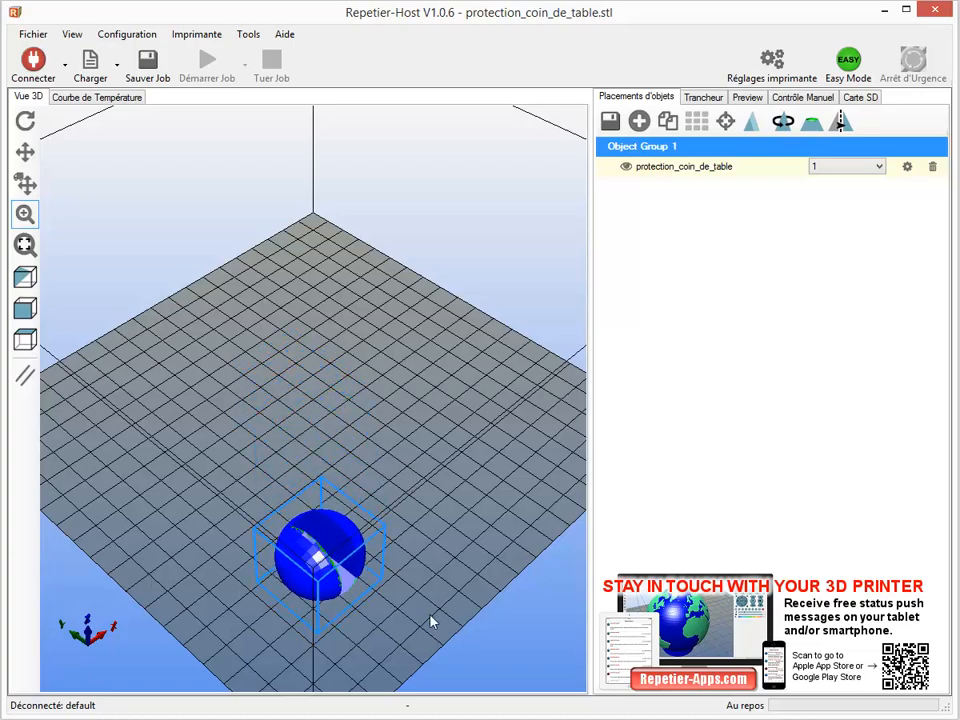
mouse_move(430, 621)
left_mouse_down()
mouse_move(418, 557)
mouse_move(429, 609)
mouse_move(446, 570)
mouse_move(442, 608)
left_mouse_up()
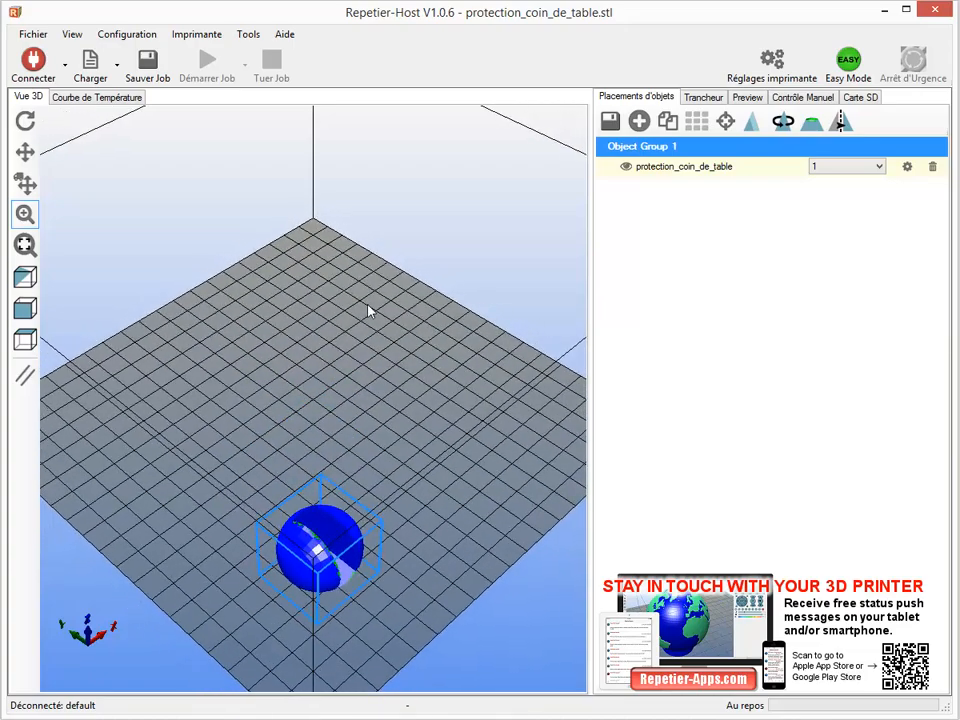
left_click(25, 120)
left_click_drag(353, 555, 97, 175)
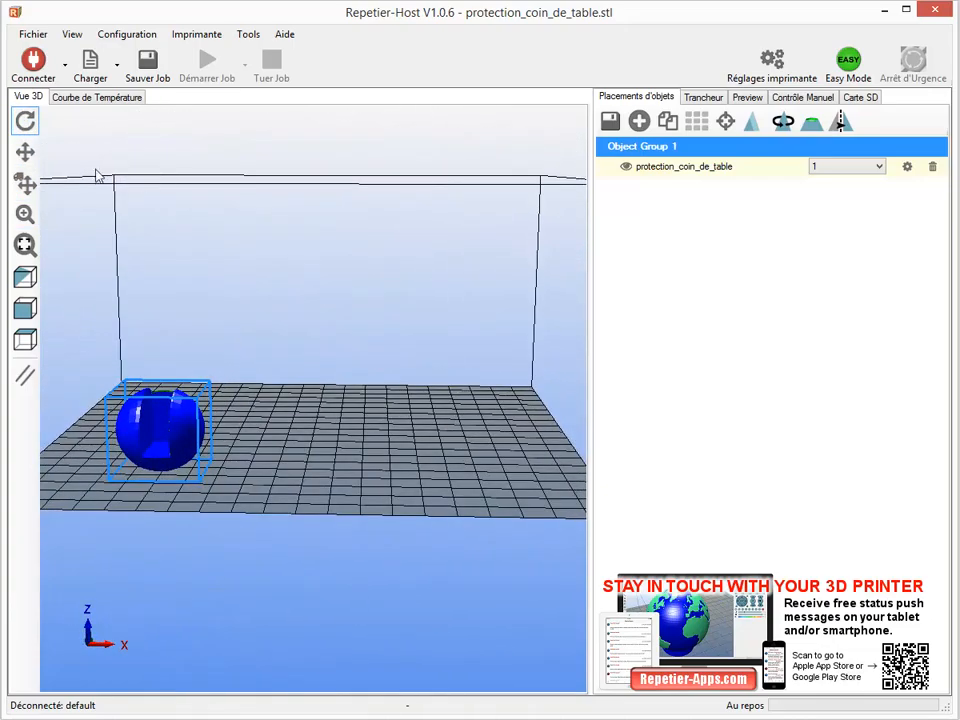
left_click_drag(216, 381, 326, 279)
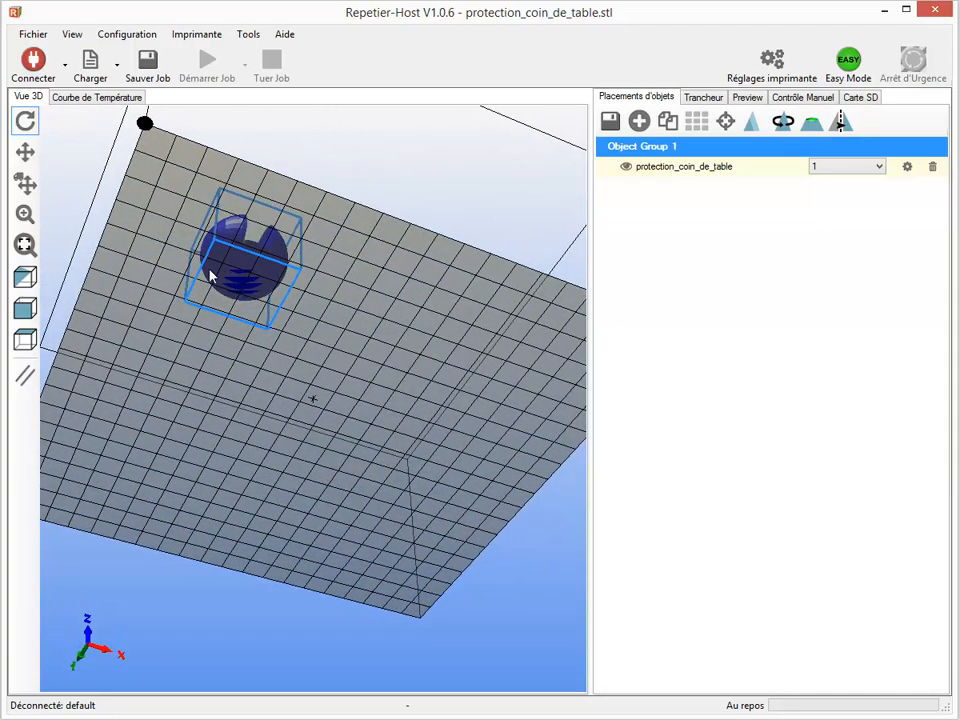
left_click_drag(255, 349, 251, 467)
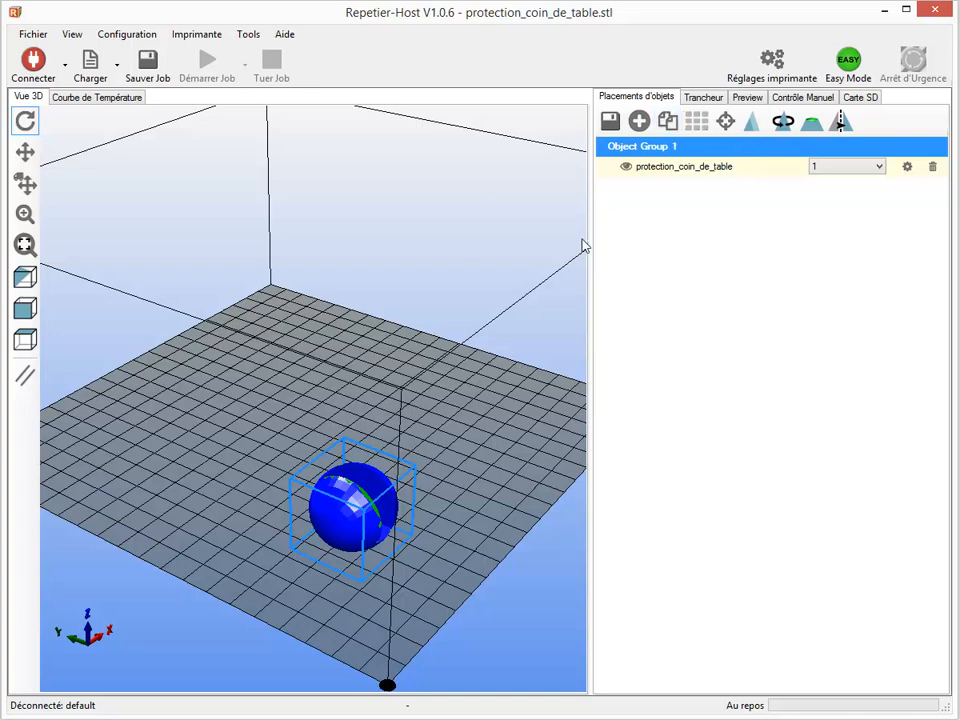
Open the Slic3r configuration and edit the layer height in the print settings.
left_click(704, 97)
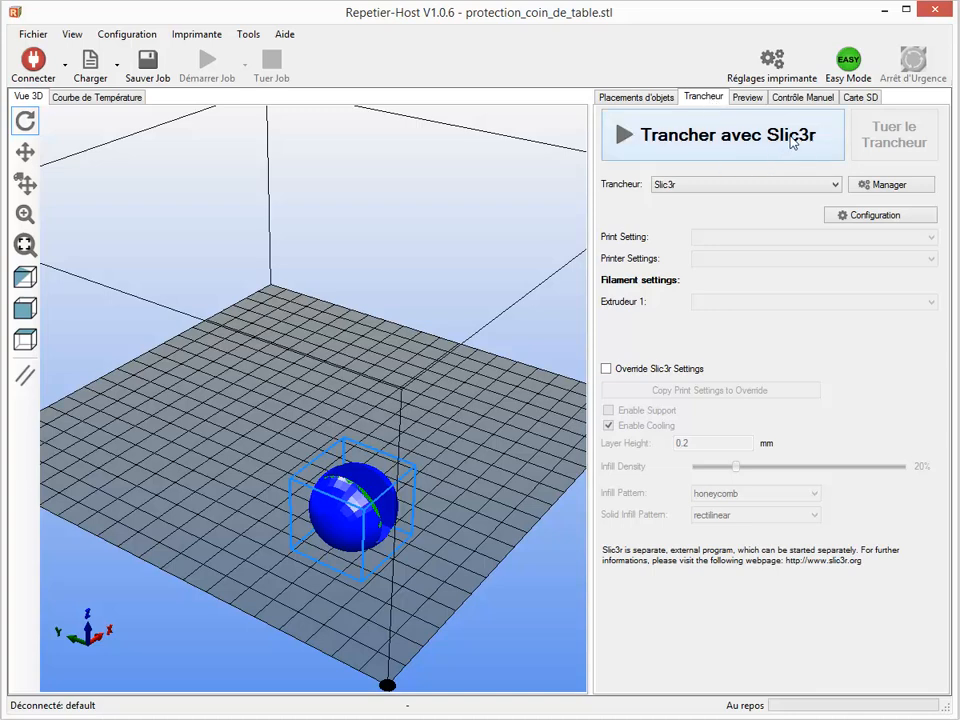
left_click(877, 218)
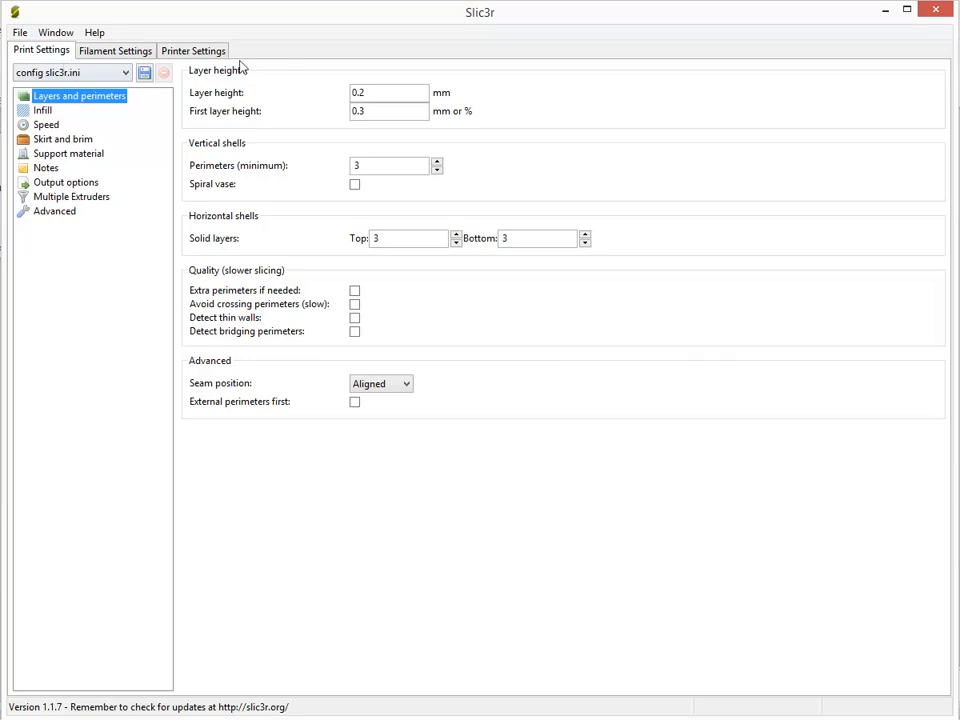
left_click(385, 91)
left_click_drag(385, 91, 330, 98)
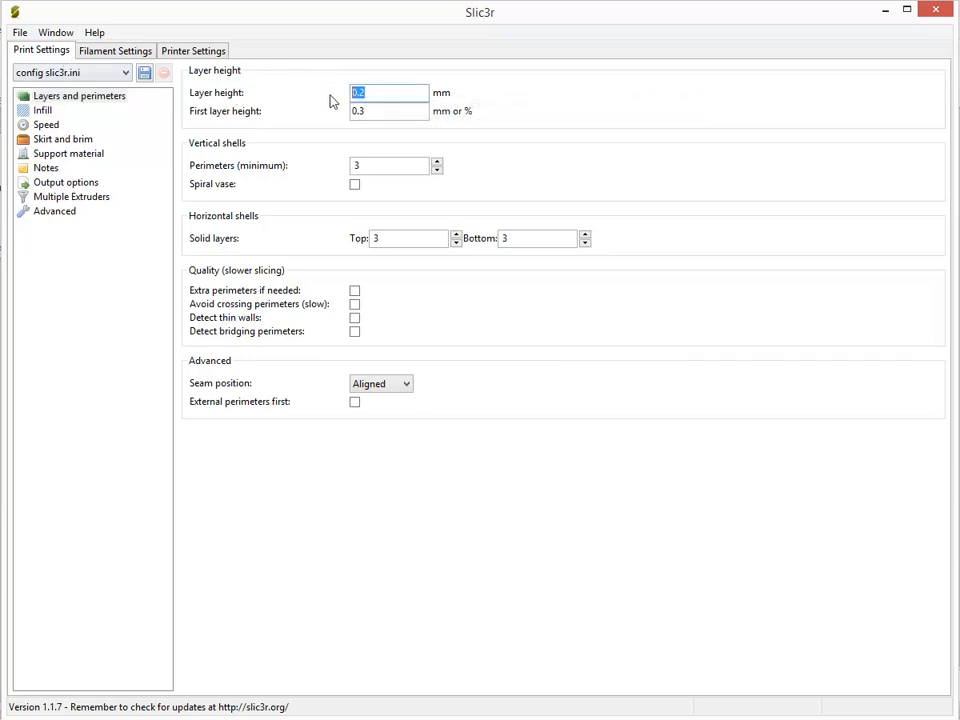
left_click(401, 90)
Set the raft layers to 2 in the support material settings.
left_click(58, 155)
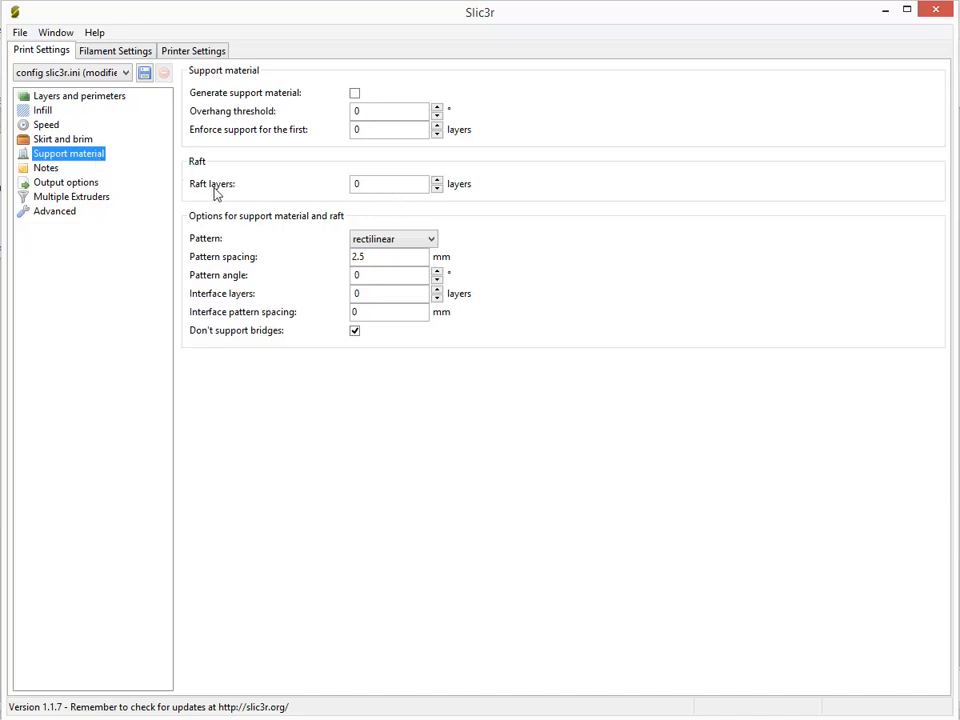
mouse_move(438, 185)
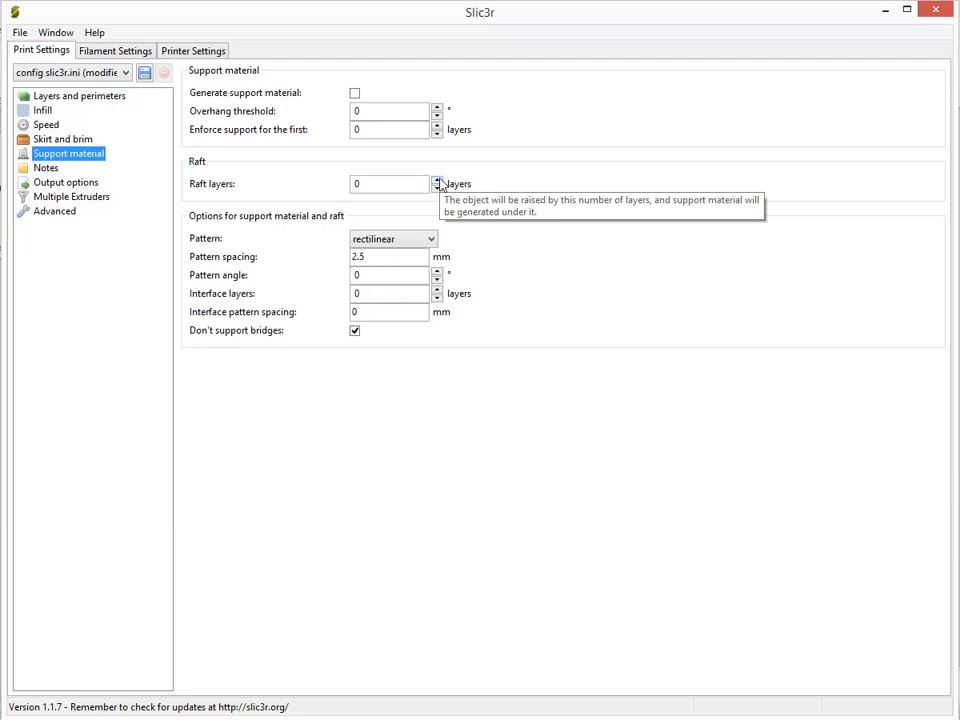
left_click(437, 181)
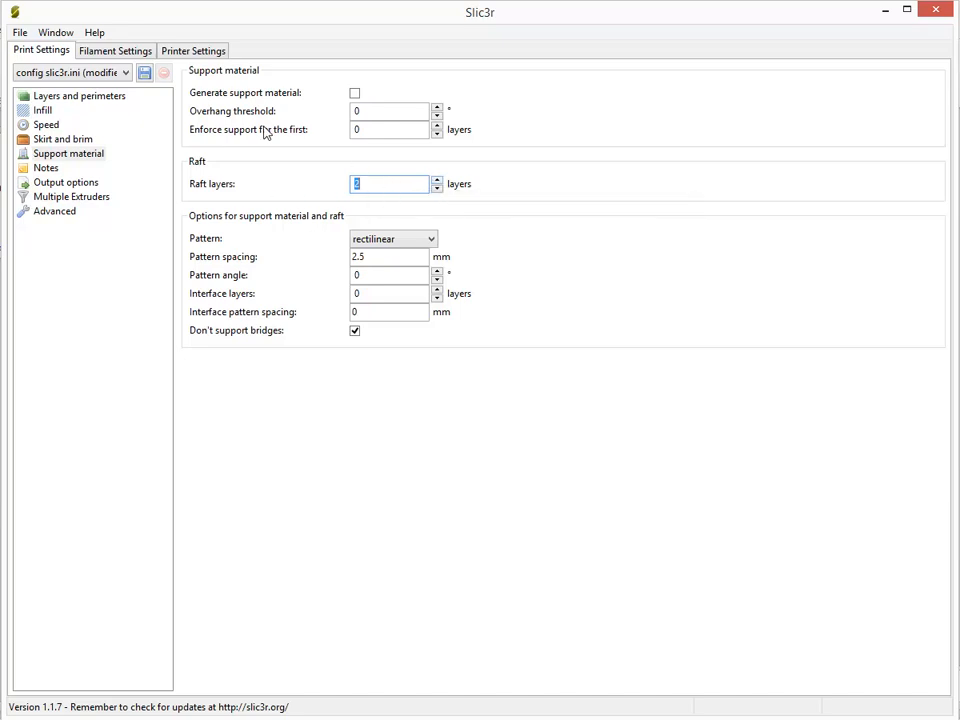
Save the print settings as the preset "config slic3r" and close the Slic3r configuration.
left_click(145, 74)
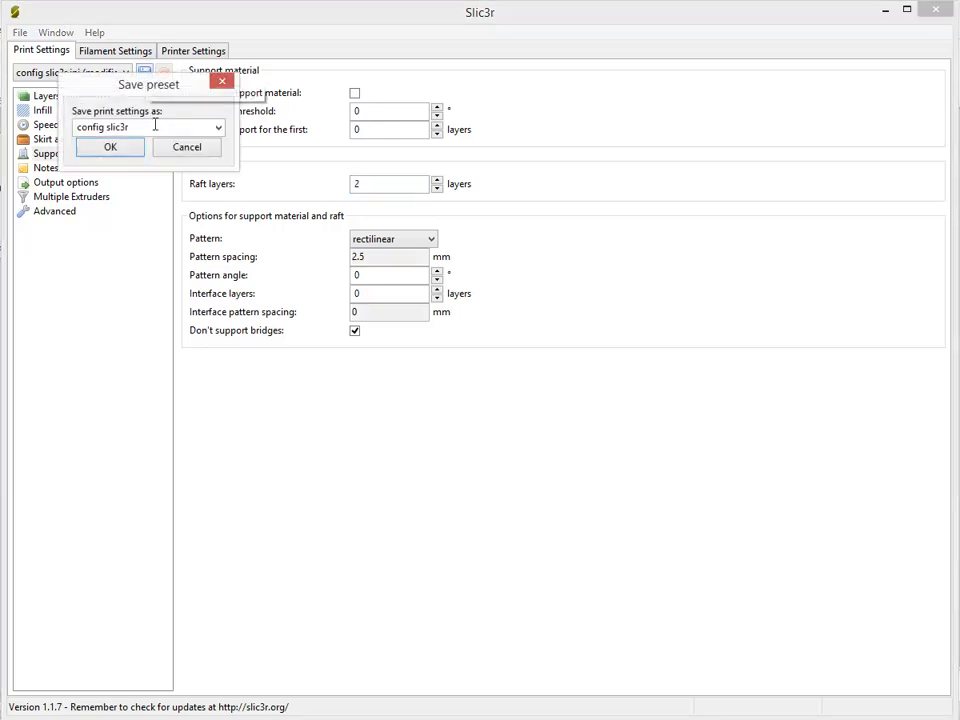
left_click(116, 148)
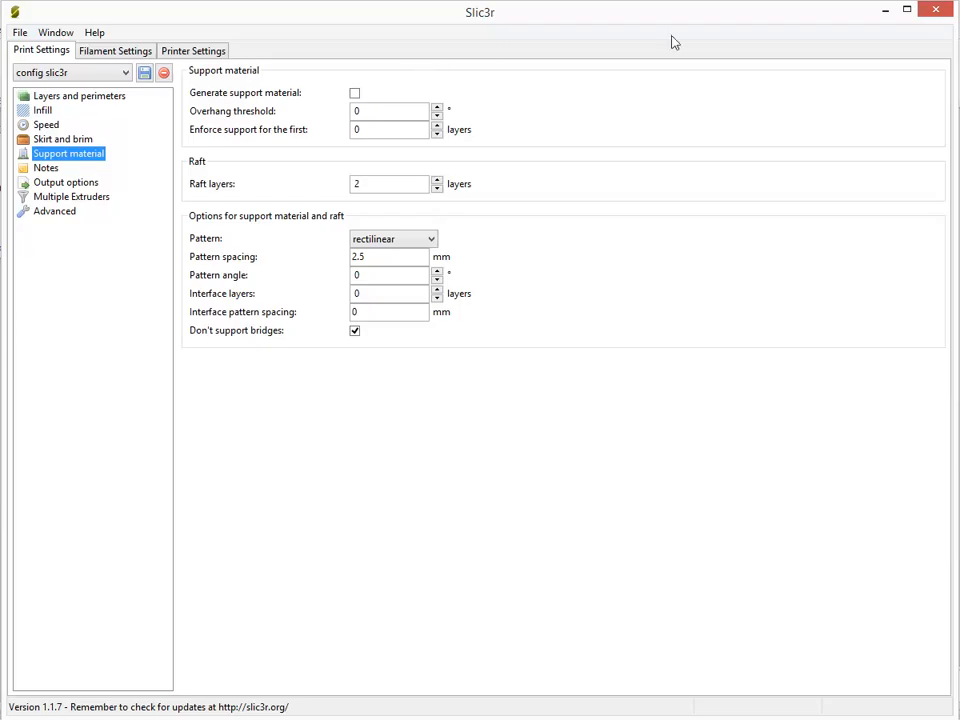
left_click(935, 9)
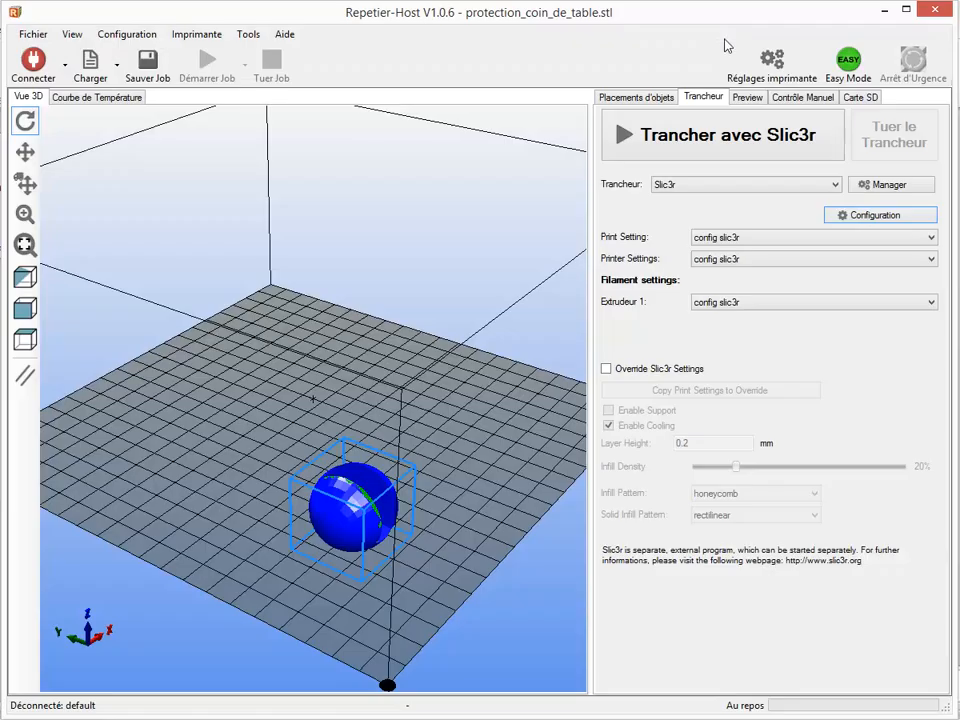
Slice the sphere with Slic3r, then review the generated G-code, the printing statistics and the toolpath preview.
left_click(721, 145)
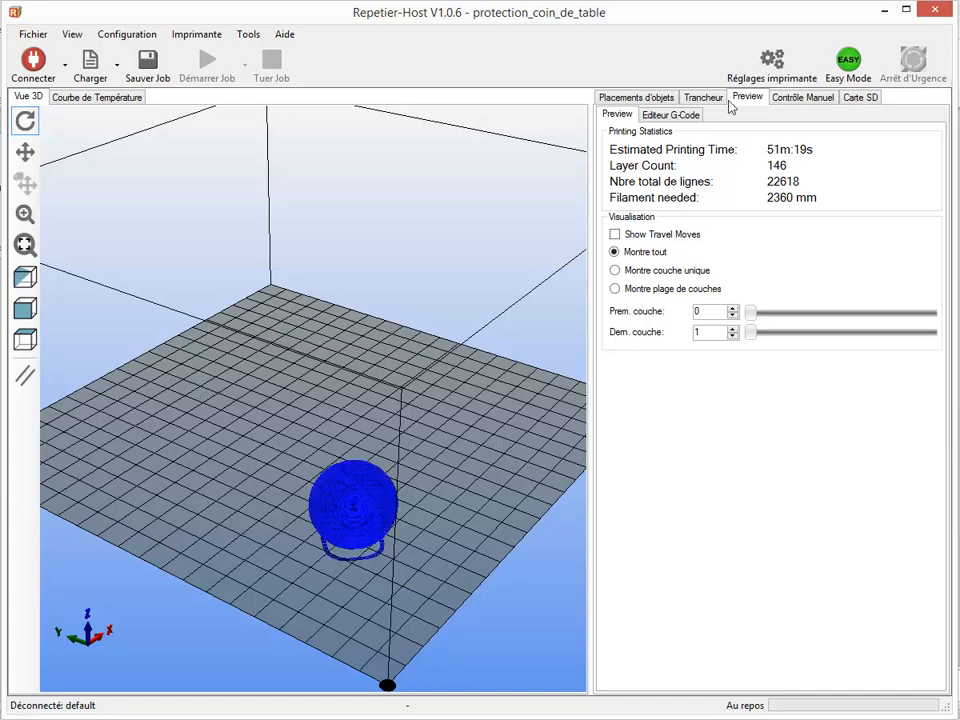
left_click(672, 117)
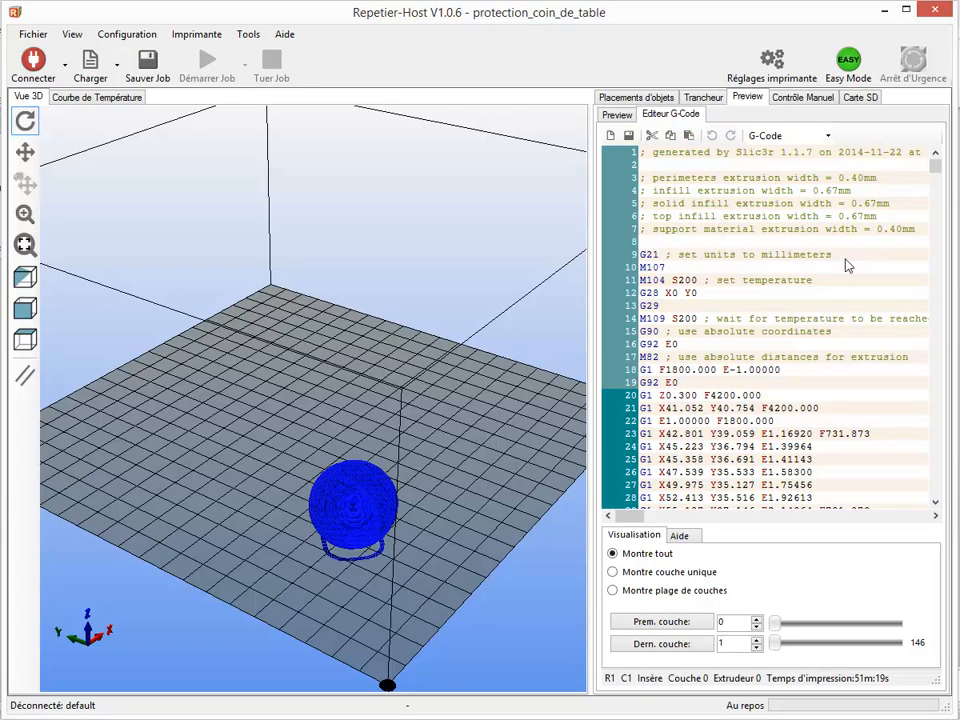
left_click_drag(934, 168, 690, 90)
left_click(627, 117)
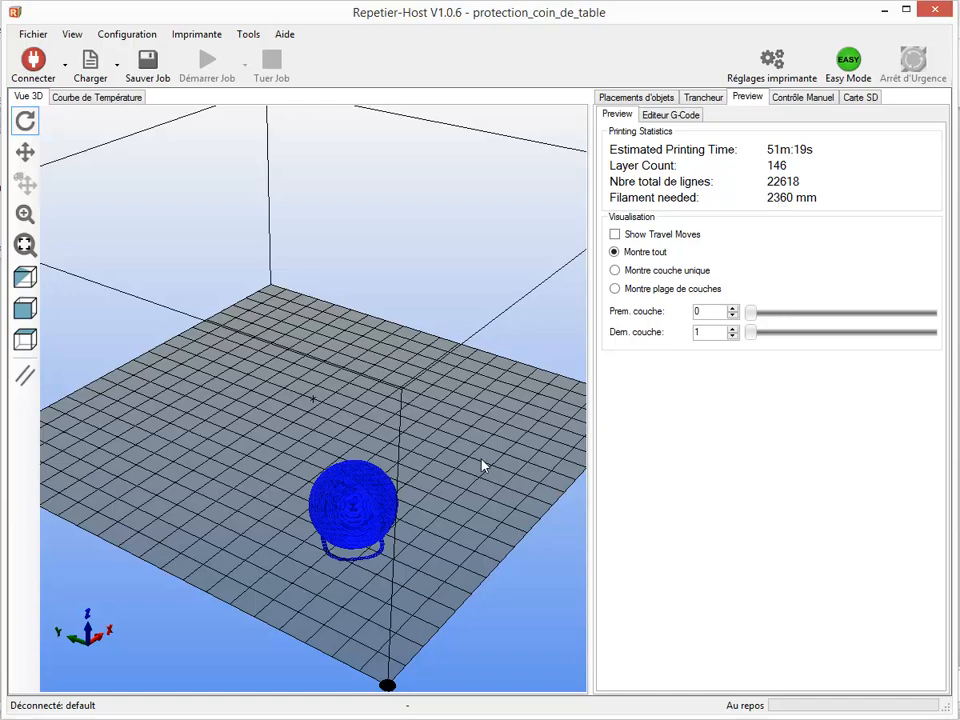
mouse_move(439, 475)
left_mouse_down()
mouse_move(467, 448)
mouse_move(431, 394)
mouse_move(302, 409)
mouse_move(311, 424)
mouse_move(291, 450)
mouse_move(392, 482)
mouse_move(431, 472)
left_mouse_up()
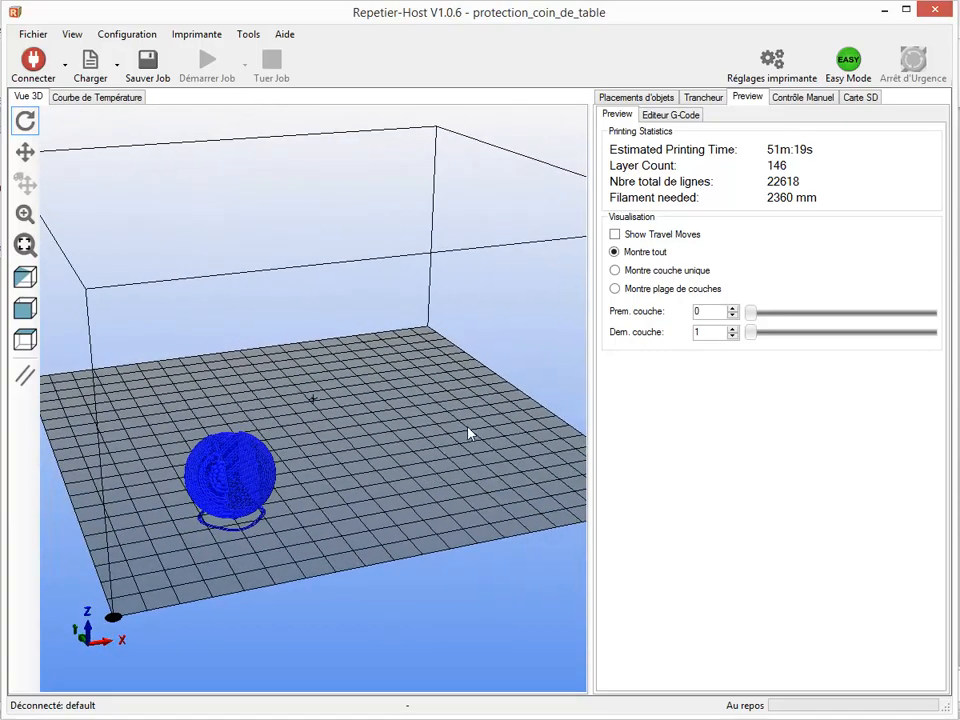